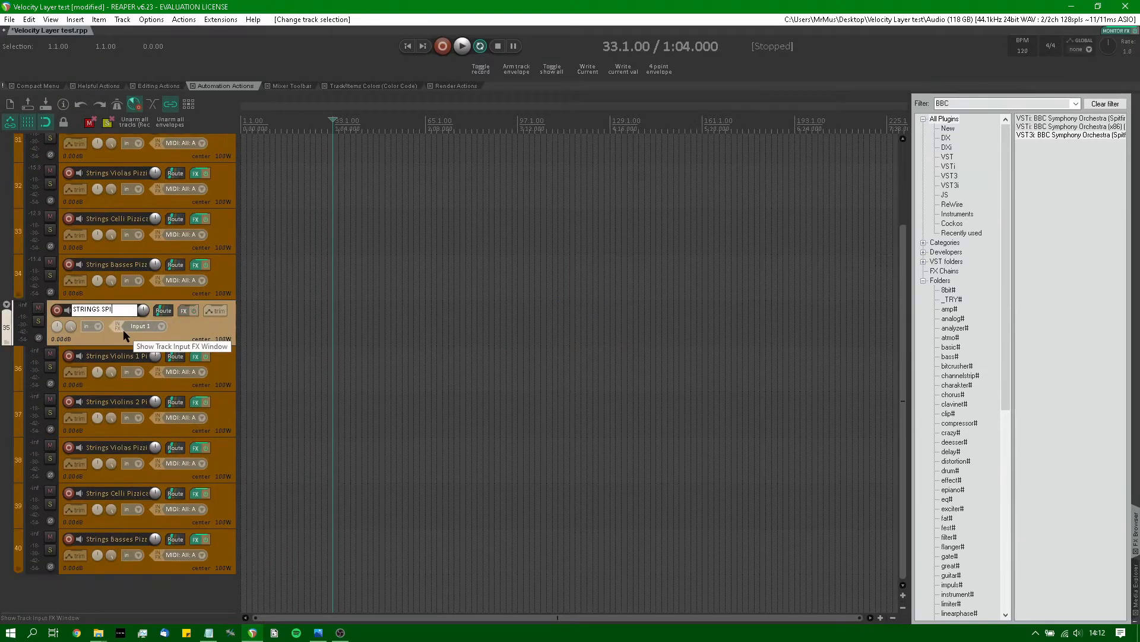
Step: Name the parent track above the second group of strings STRINGS SPICCATO
type("CCATO")
key("Tab")
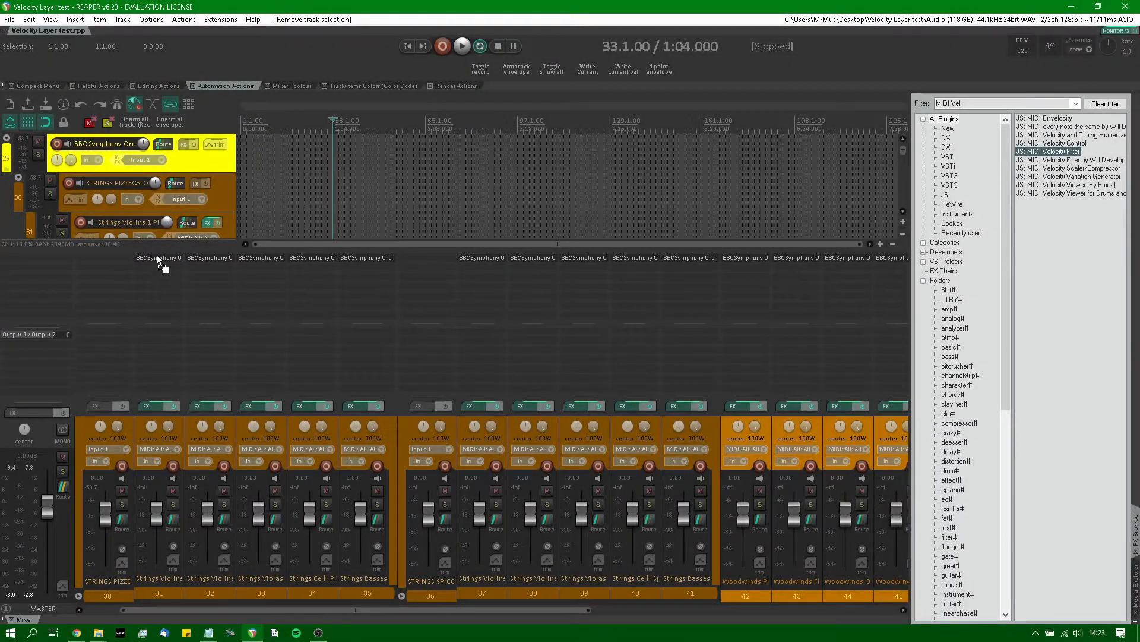
Step: Insert MIDI Velocity Filter ahead of BBC Symphony Orchestra on Strings Violins 1 Pizzicato and copy it to the other pizzicato string tracks
left_click_drag(156, 254, 158, 255)
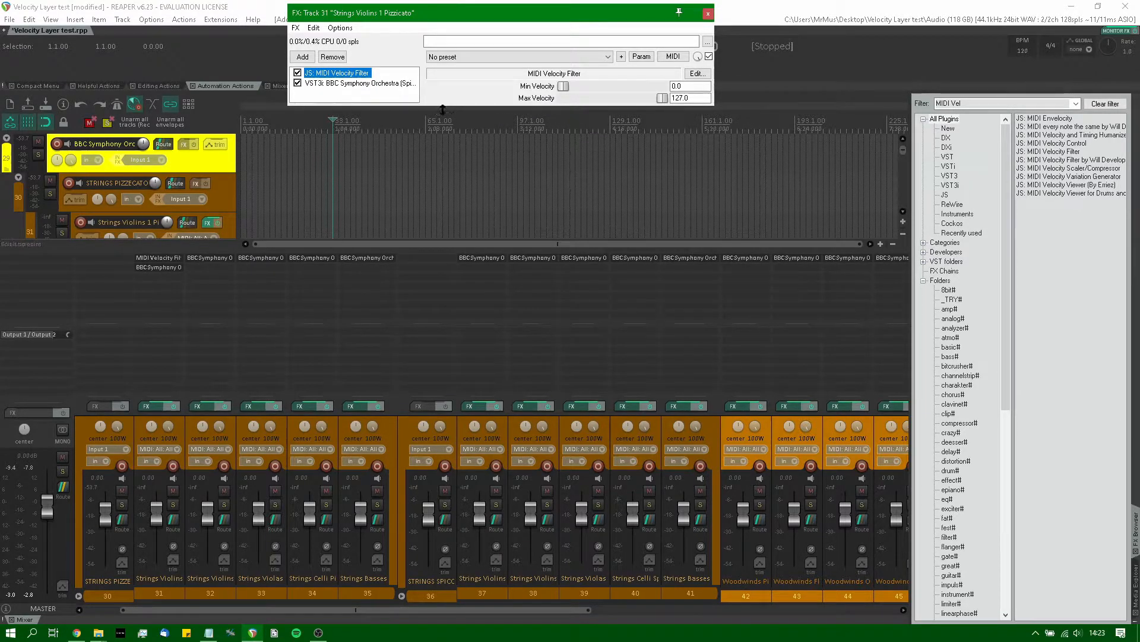
left_click_drag(164, 261, 356, 259)
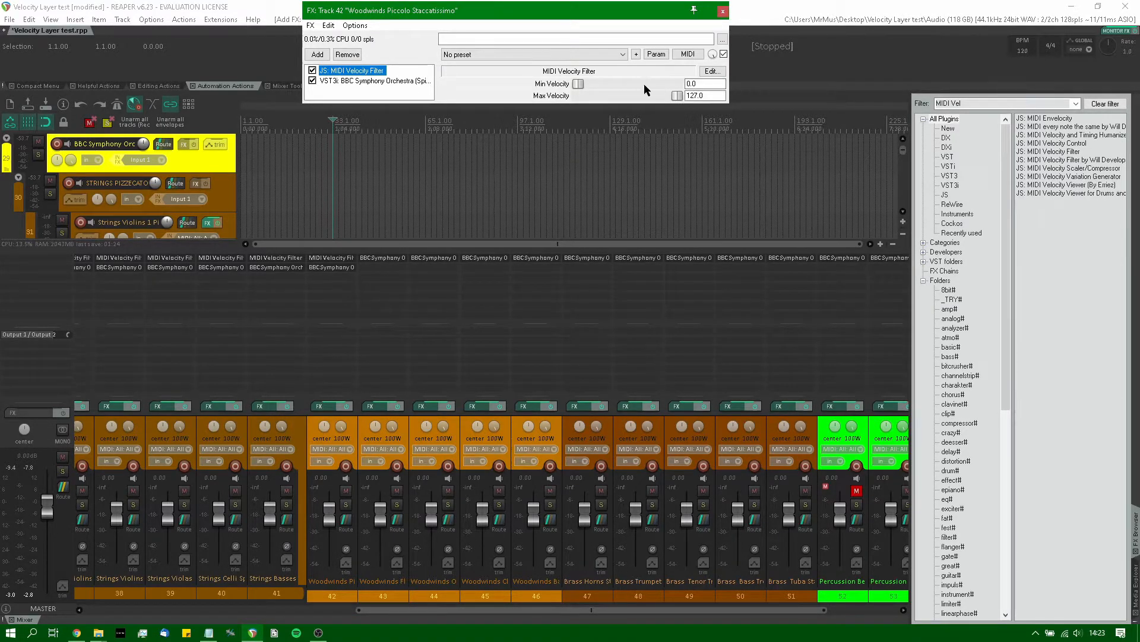
Step: Edit the velocity filter's minimum velocity on Woodwinds Piccolo Staccatissimo and copy the filter to the tracks up to Brass Horns Staccatissimo
left_click(706, 84)
key("BackSpace")
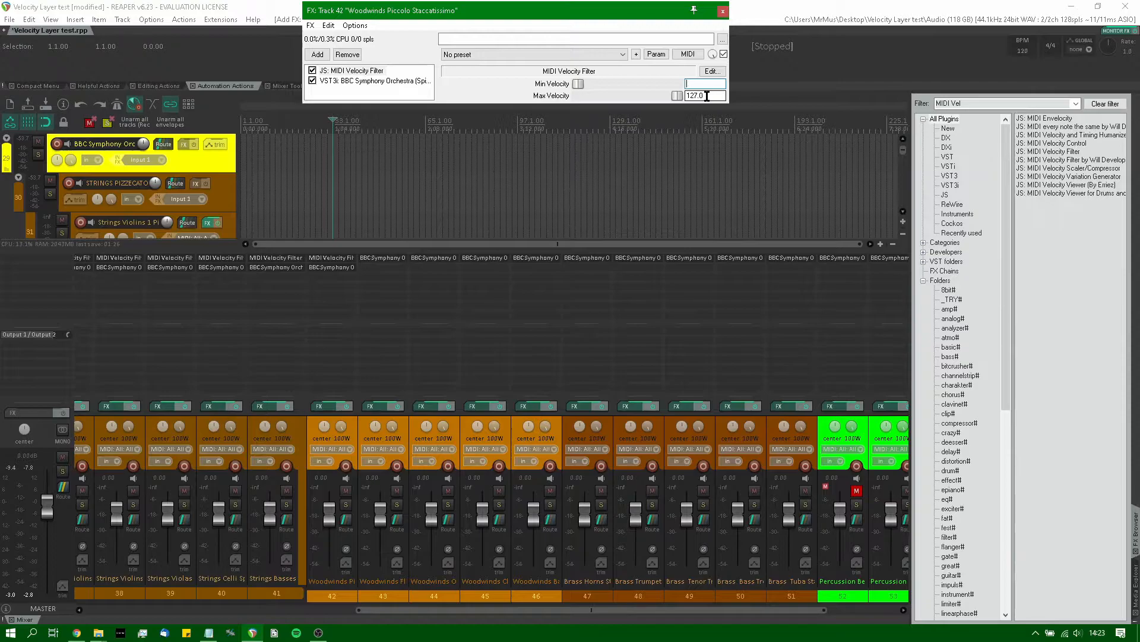
key("Return")
left_click(723, 11)
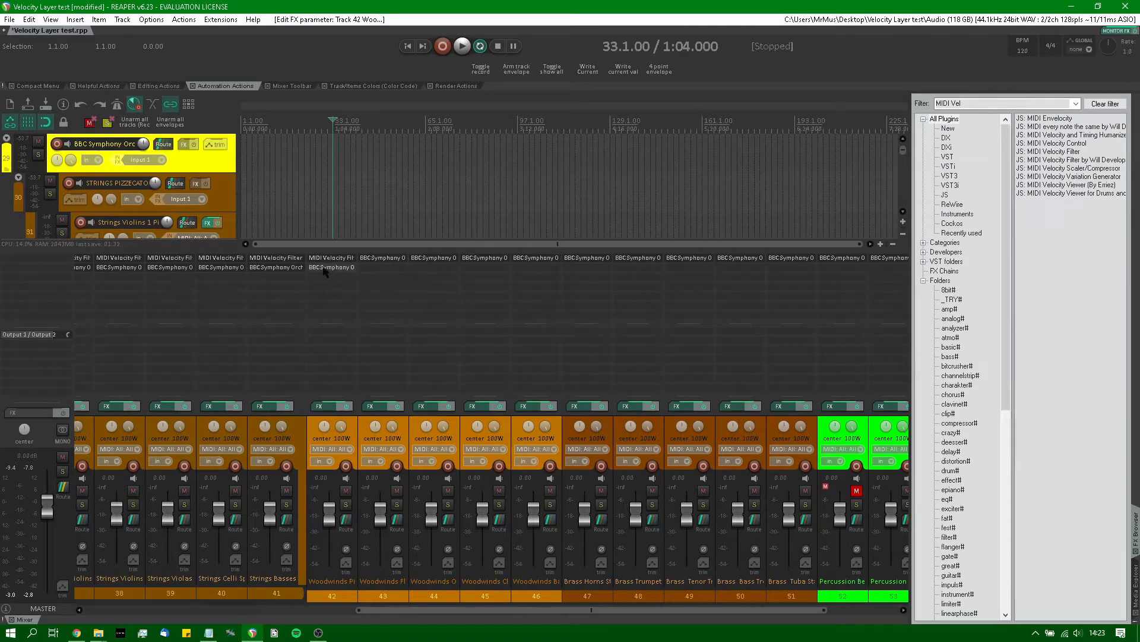
left_click_drag(327, 260, 370, 261)
left_click_drag(370, 260, 579, 260)
Step: Replace the copied filter on Brass Horns Staccatissimo with a new MIDI Velocity Filter and open its minimum velocity for editing
left_click(578, 259, "alt")
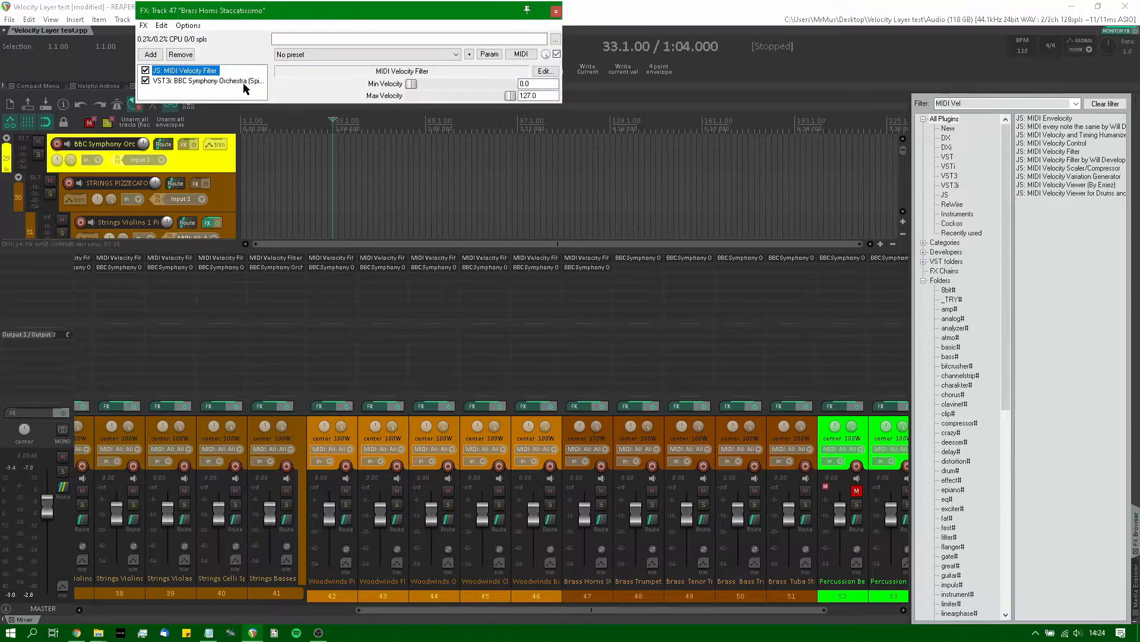
left_click(540, 84)
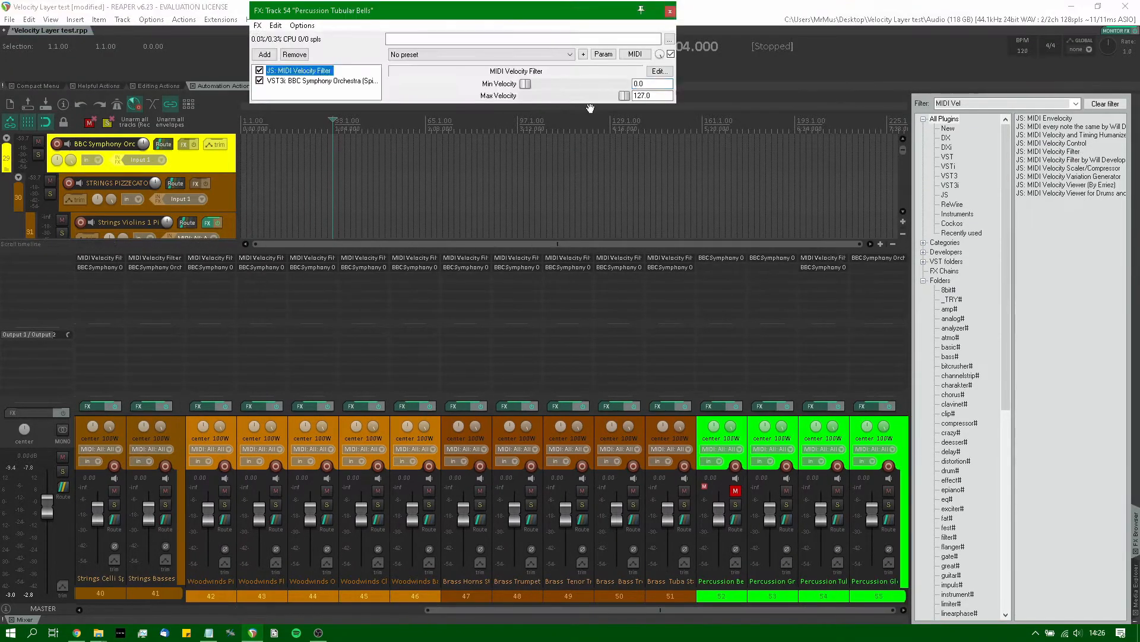
Step: Set the MIDI Velocity Filter's minimum velocity to 80 on the Percussion Tubular Bells track
double_click(649, 83)
type("80")
left_click(670, 11)
Step: Add a MIDI Velocity Filter to the glockenspiel percussion track and set its minimum velocity to 80
left_click_drag(1052, 151, 878, 258)
double_click(284, 86)
type("80")
left_click(304, 41)
Step: Add MIDI Velocity Filter and the JS effect MIDI every note the same to Percussion Große Trommel
left_click_drag(1058, 152, 764, 260)
left_click(742, 12)
left_click(998, 103)
key("BackSpace")
key("BackSpace")
key("BackSpace")
type("ever")
left_click_drag(1074, 118, 760, 262)
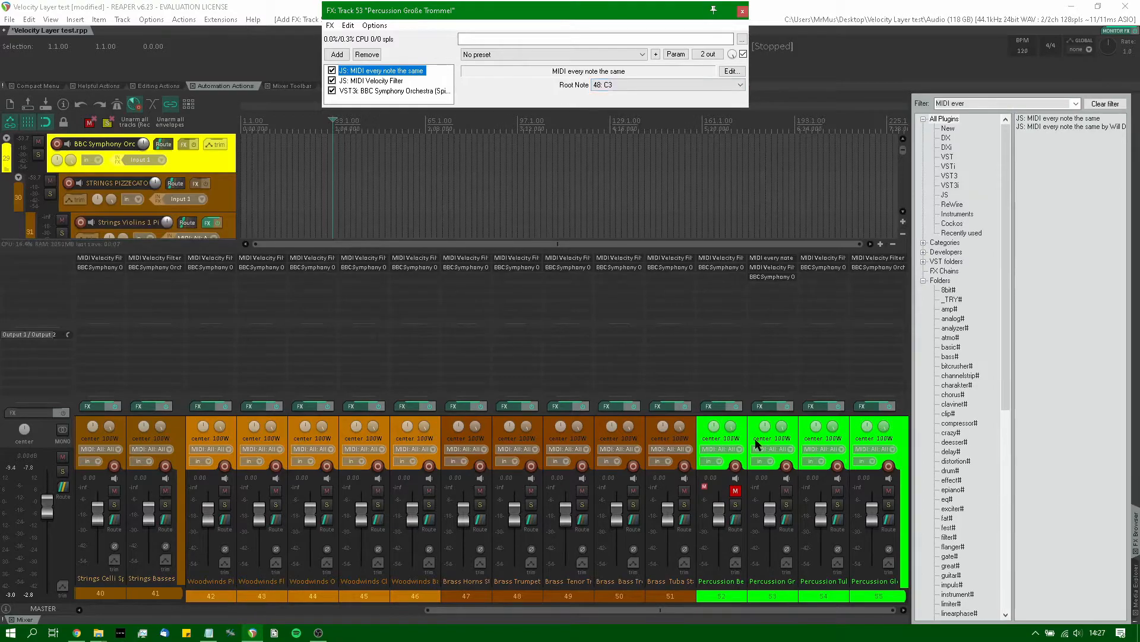
Step: Arm Percussion Große Trommel for recording and check its BBC Symphony Orchestra instrument
left_click(786, 466)
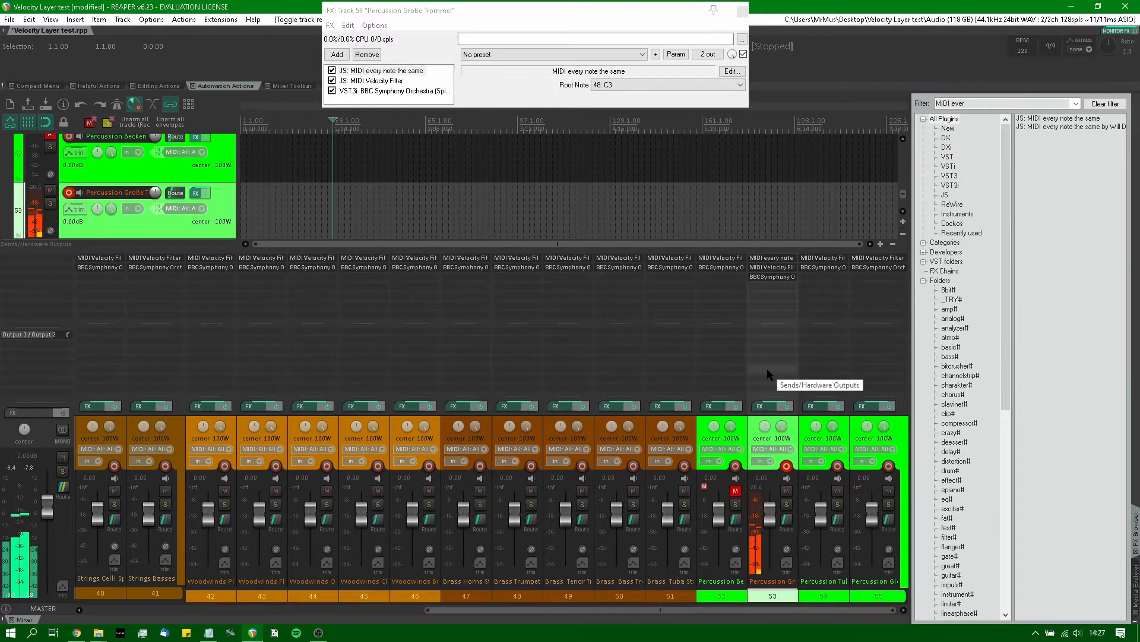
left_click(773, 276)
left_click(670, 40)
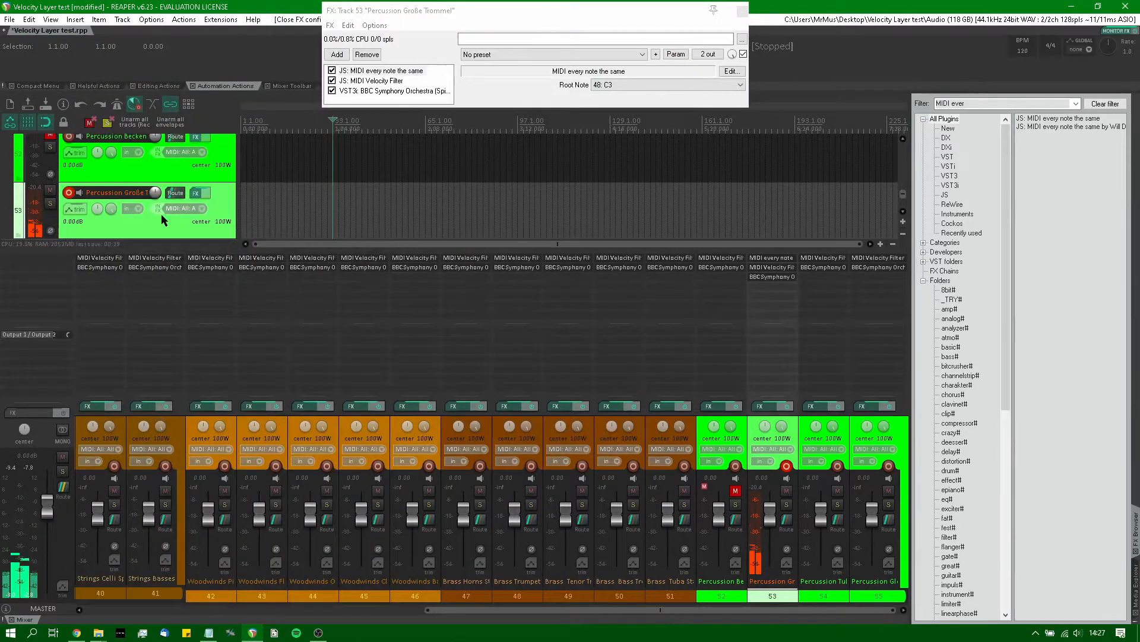
scroll(159, 184, "up", 10)
scroll(155, 185, "down", 10)
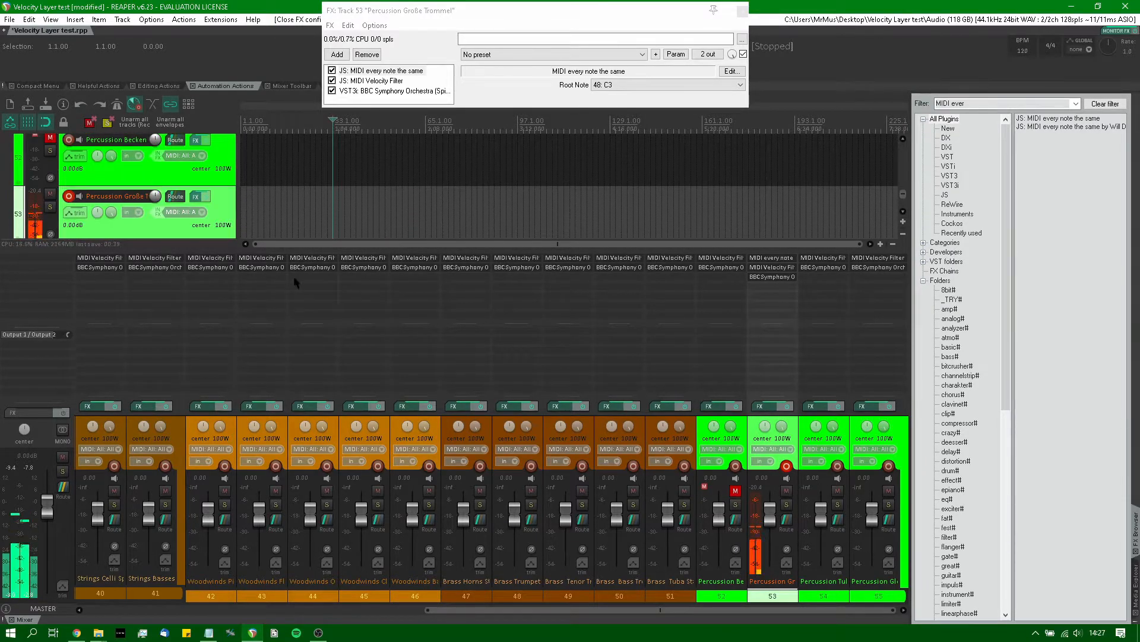
Step: Place MIDI every note the same after the velocity filter on Percussion Große Trommel, and add the same effect to Percussion Becken
left_click_drag(380, 70, 380, 87)
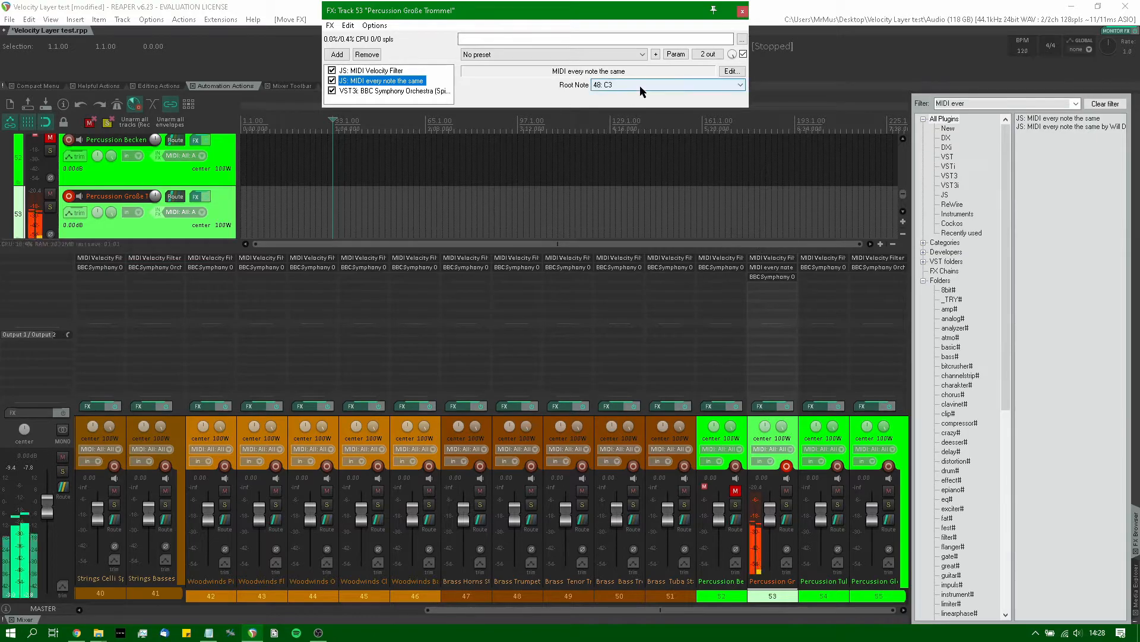
left_click(742, 12)
left_click_drag(1050, 119, 716, 257)
left_click(743, 11)
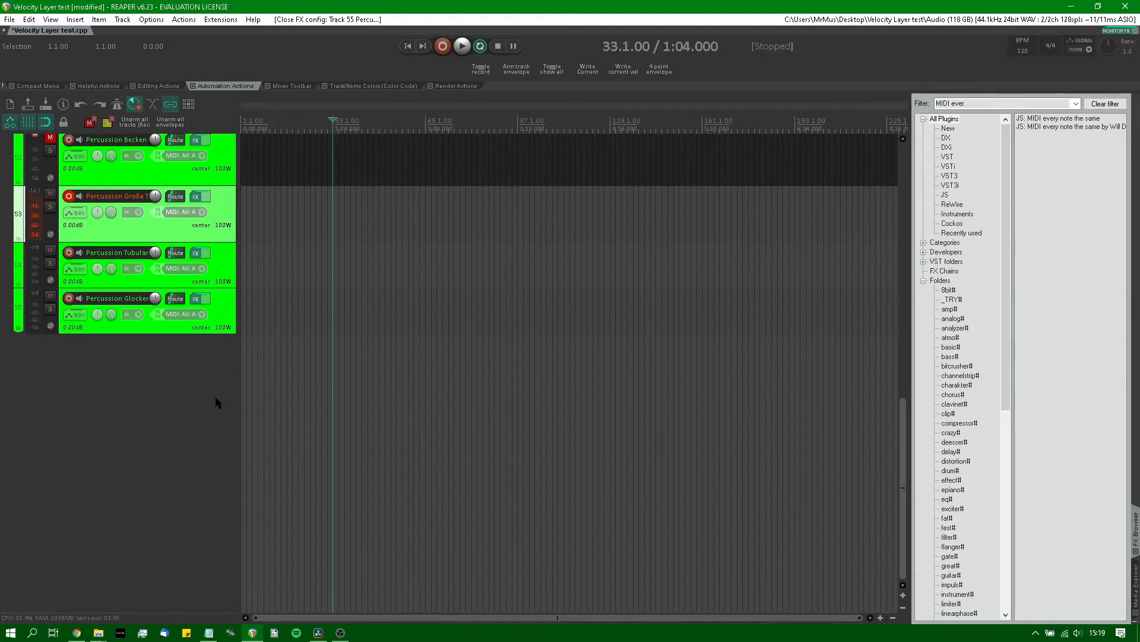
Step: Enable automatic record-arm on selection for all tracks from STRINGS PIZZECATO through the last percussion track
scroll(177, 402, "up", 15)
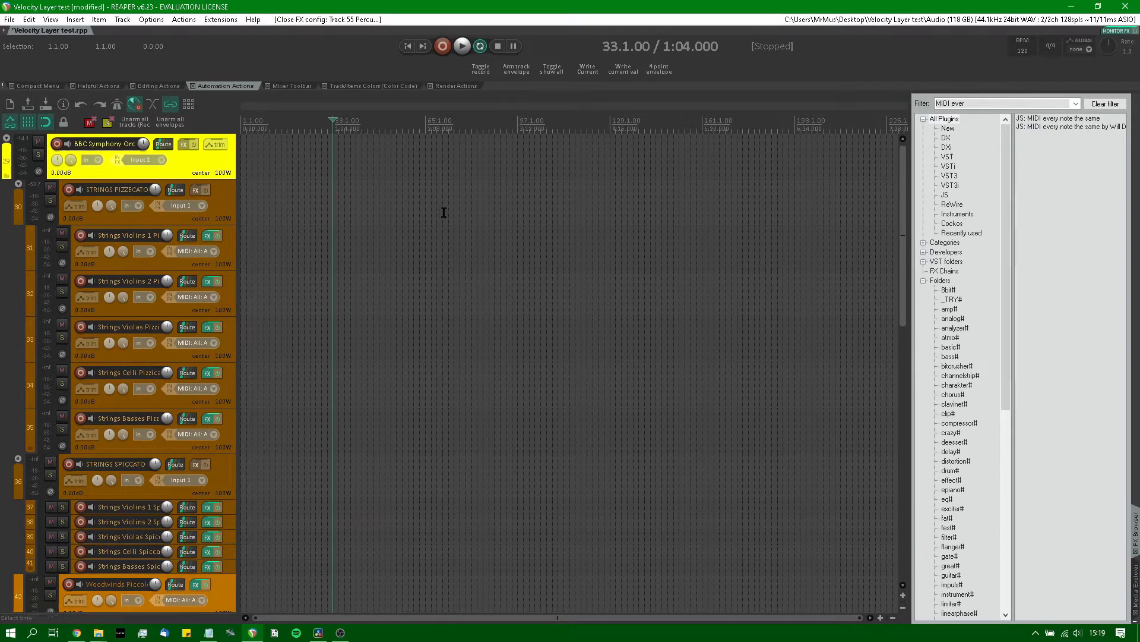
left_click(216, 197)
scroll(193, 292, "down", 6)
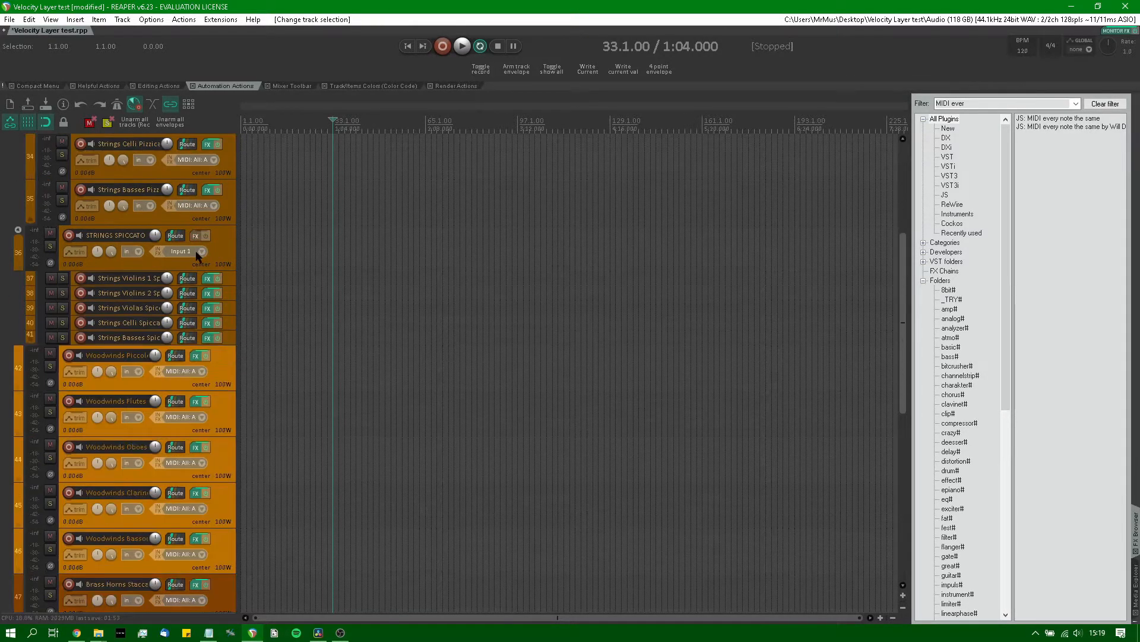
scroll(194, 293, "down", 3)
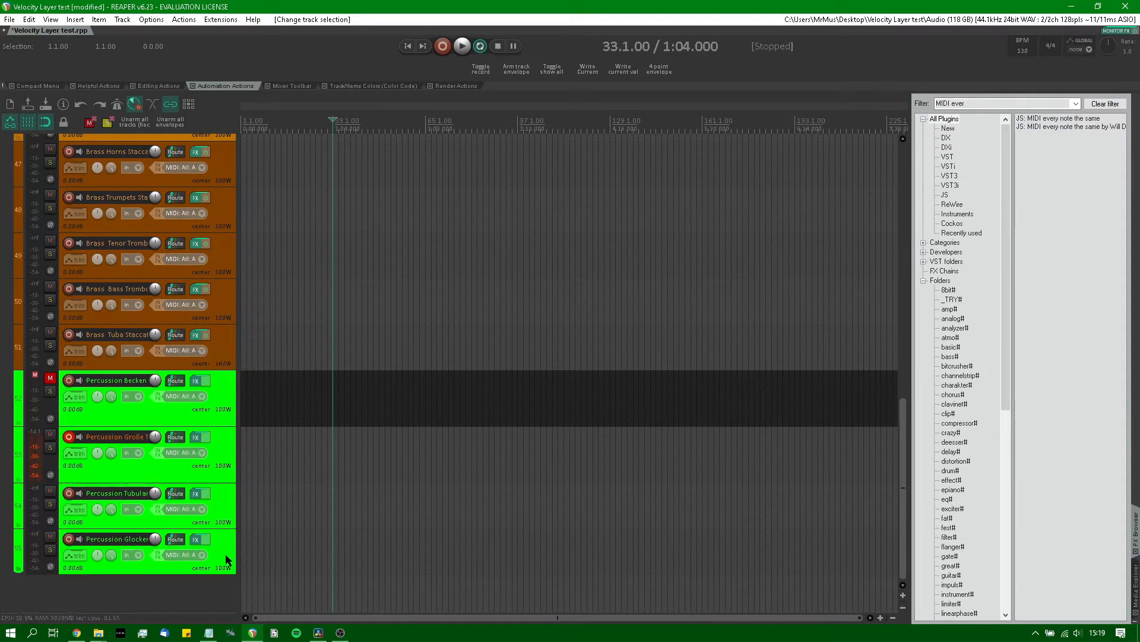
scroll(162, 343, "up", 6)
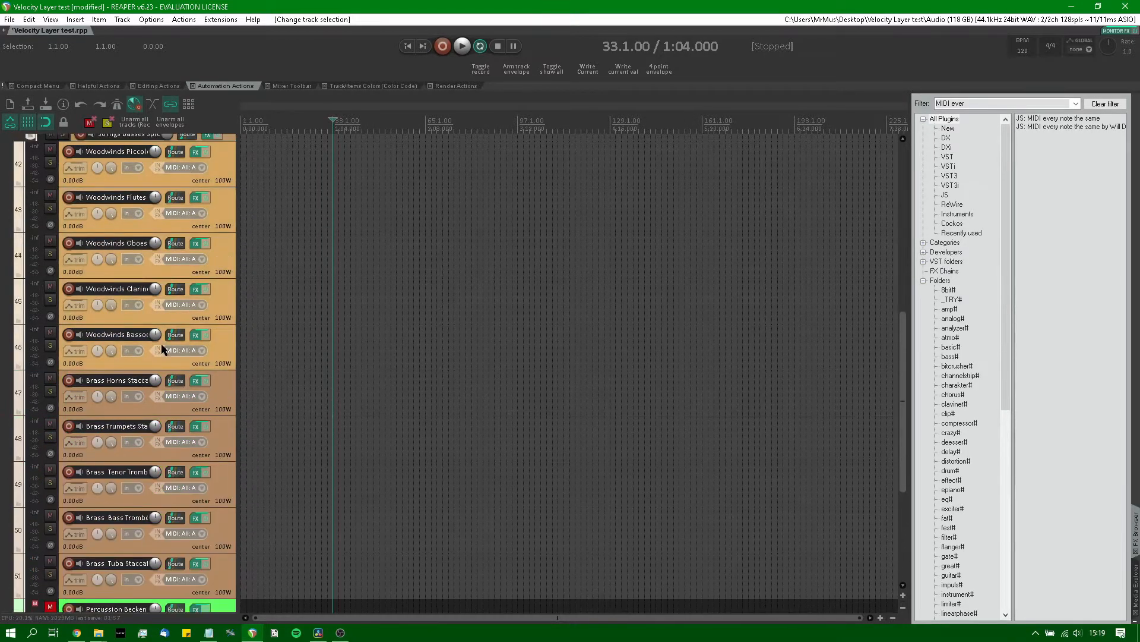
scroll(162, 343, "up", 3)
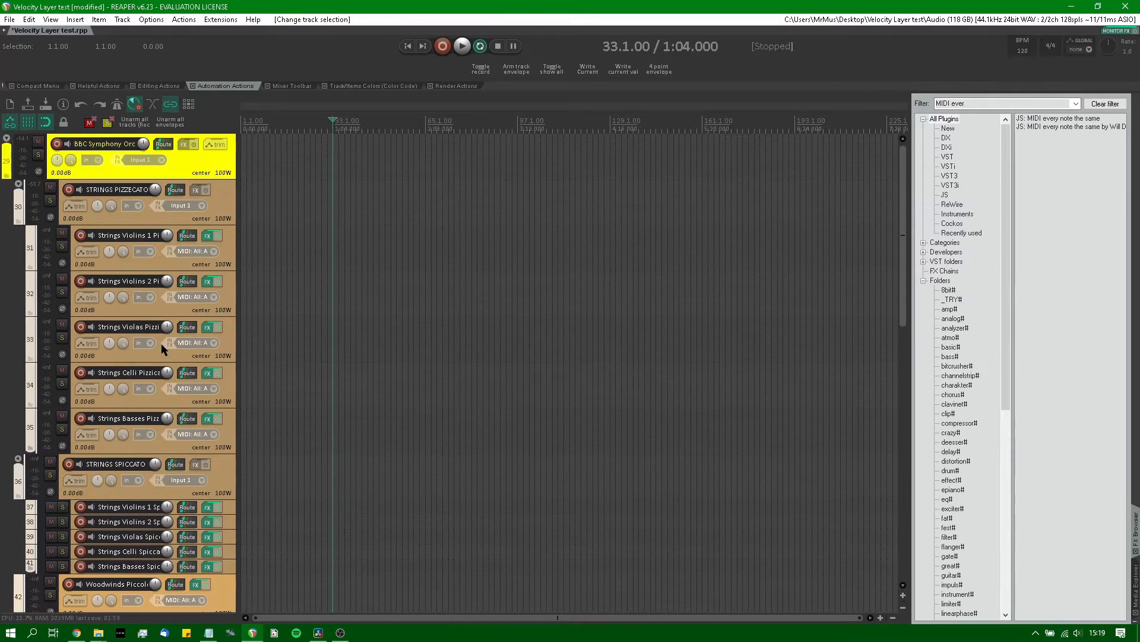
right_click(72, 191)
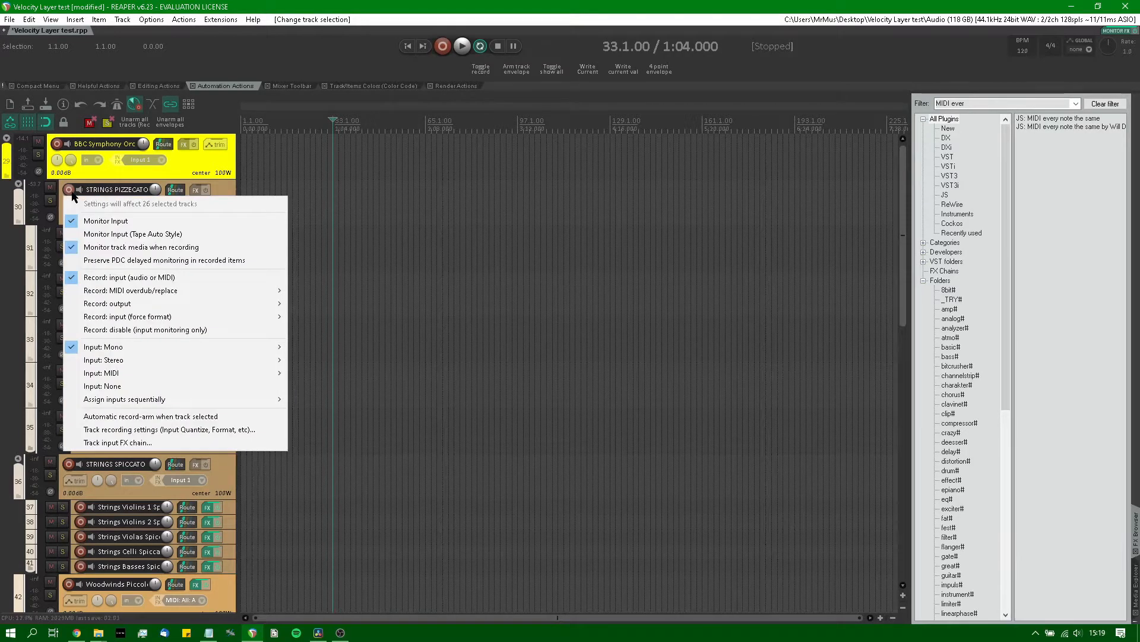
left_click(136, 417)
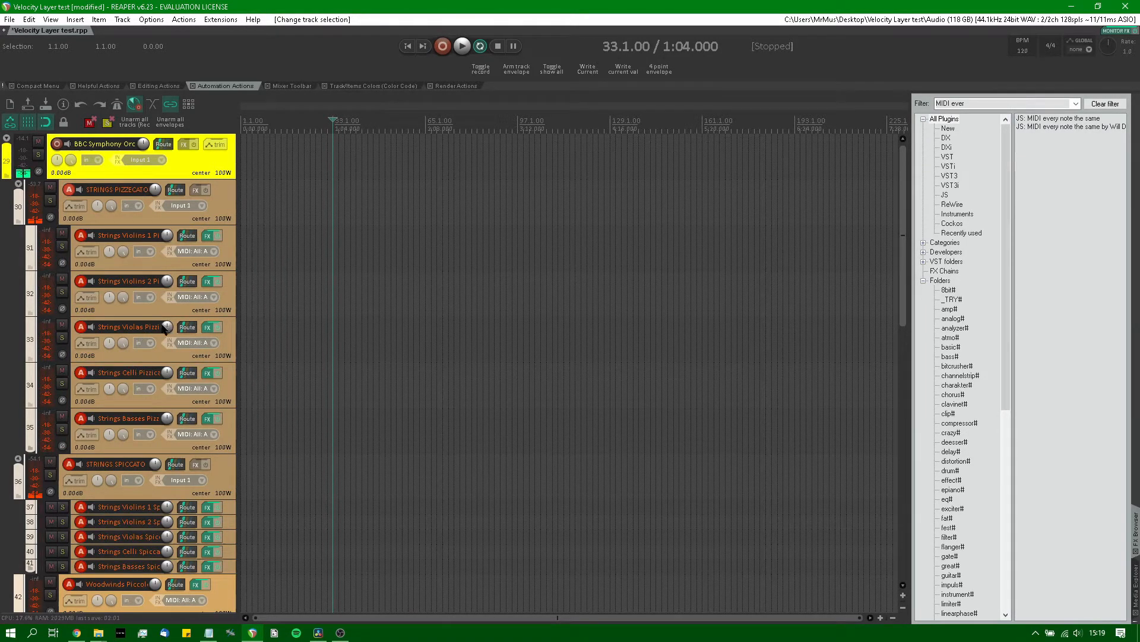
Step: Create a track named MIDI and place it inside the BBC Symphony folder, above STRINGS PIZZECATO
scroll(164, 357, "down", 10)
double_click(164, 606)
type("MIDI")
left_click_drag(207, 598, 117, 173)
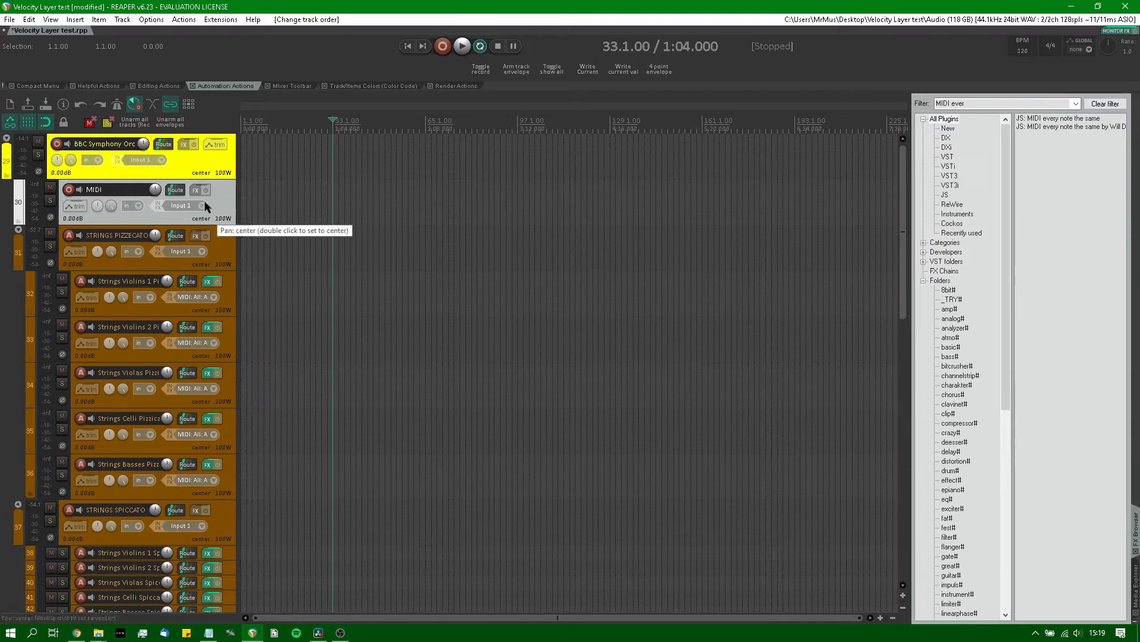
Step: Create sends with audio set to None from the MIDI track to all instrument tracks, leaving out the STRINGS PIZZECATO and STRINGS SPICCATO folders
left_click(217, 242)
scroll(209, 363, "down", 10)
left_click(218, 558, "shift")
scroll(174, 411, "up", 8)
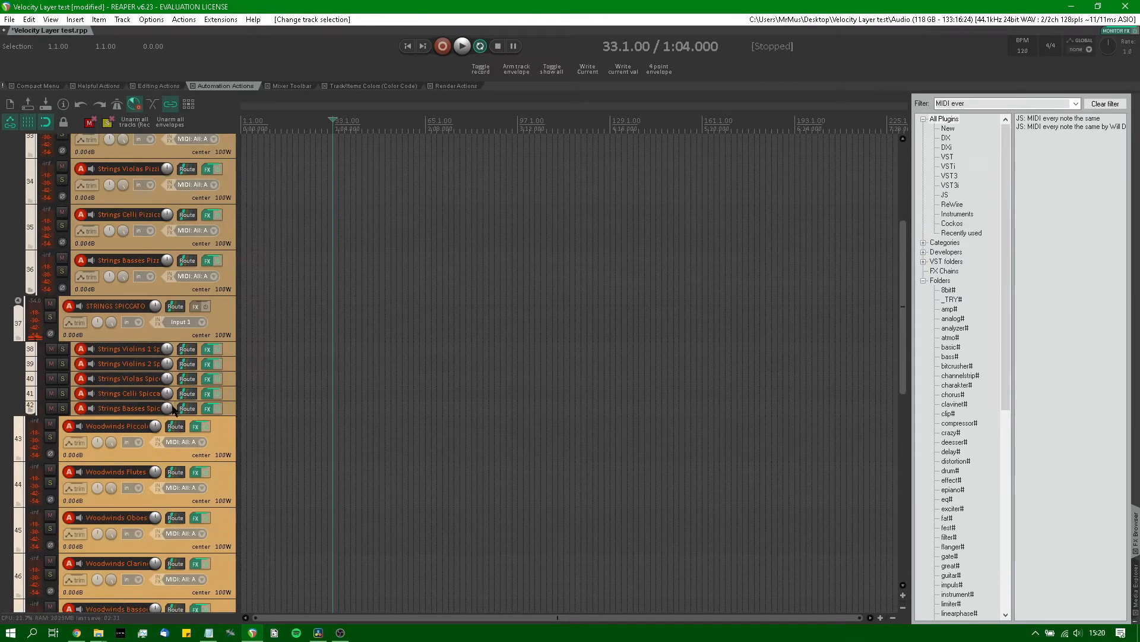
left_click(209, 313, "ctrl")
scroll(178, 323, "up", 3)
left_click(212, 252, "ctrl")
scroll(149, 356, "down", 3)
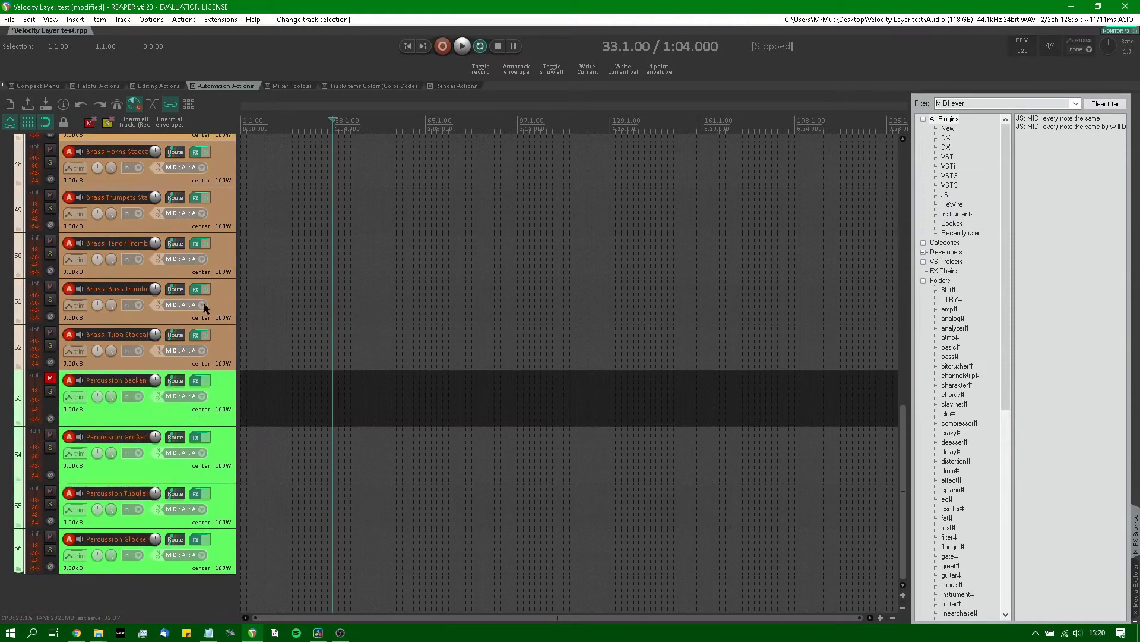
scroll(149, 356, "up", 3)
left_click_drag(175, 192, 174, 285)
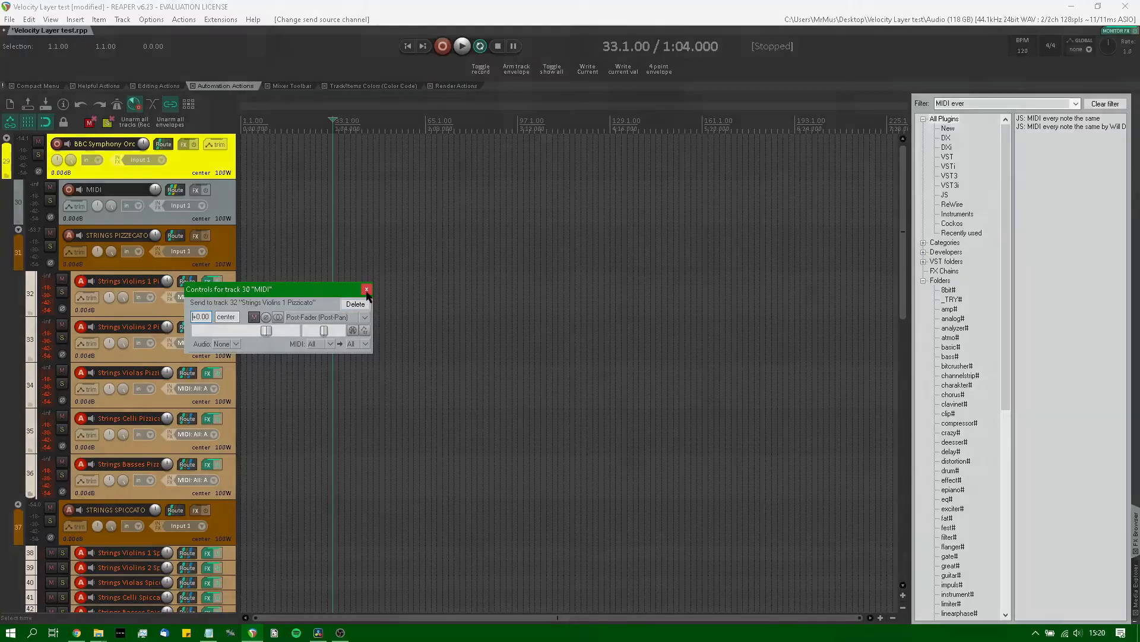